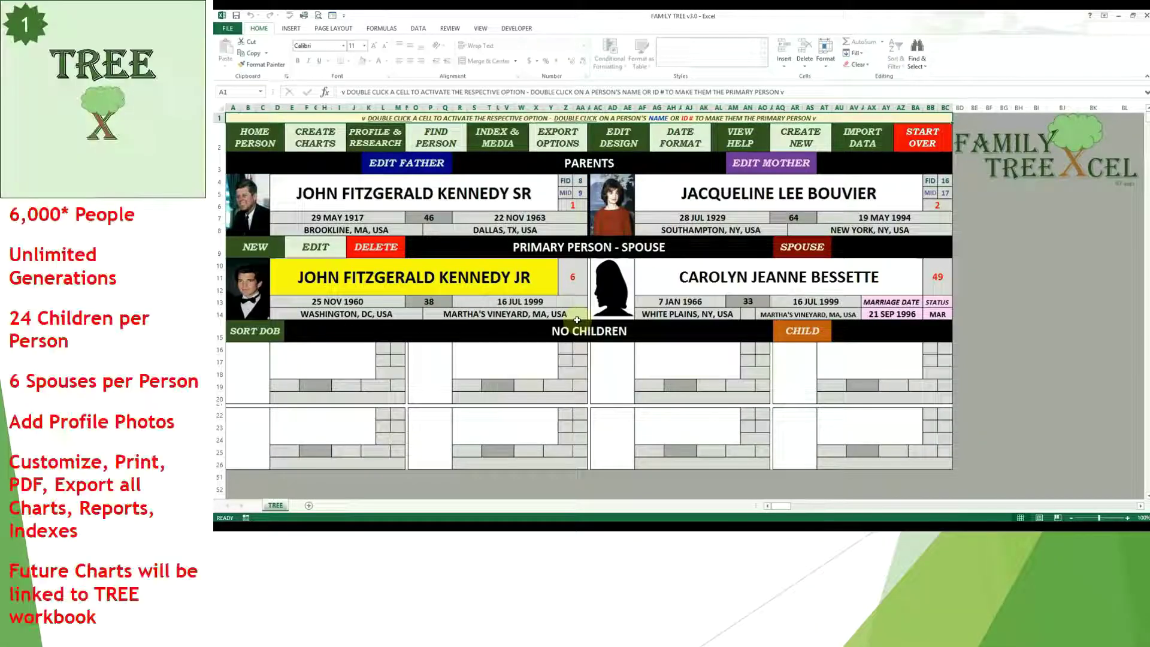
# Step: Step back three generations to make Patrick Kennedy, with spouse Bridget Murphy, the primary person
pyautogui.doubleClick(580, 205)
pyautogui.doubleClick(580, 206)
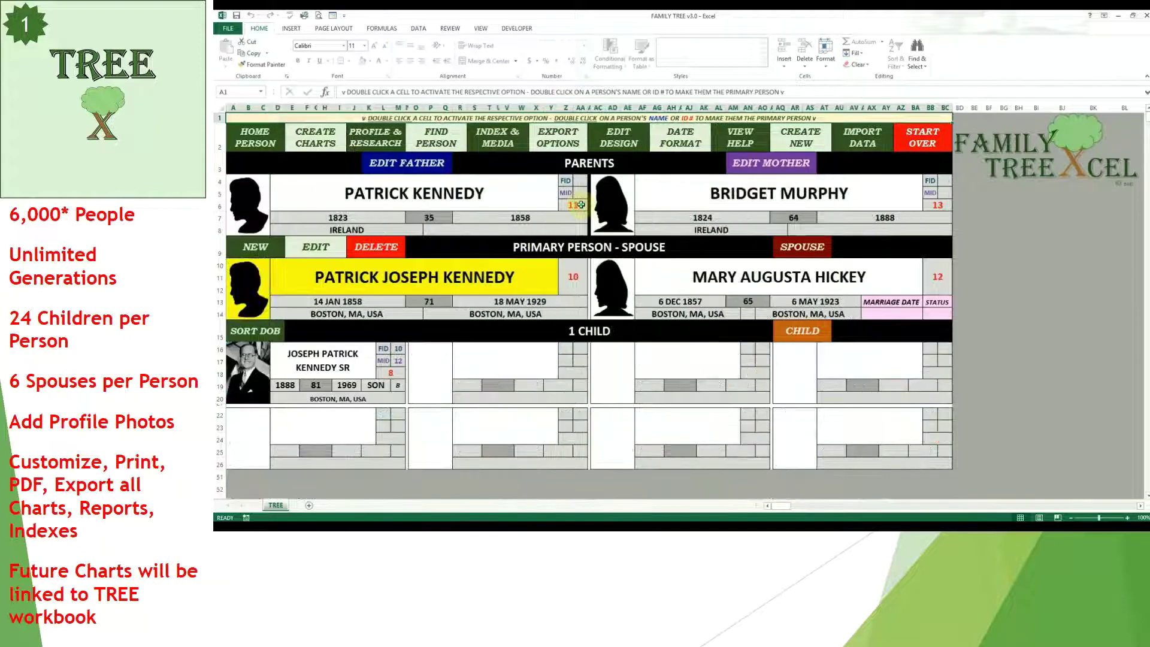
pyautogui.doubleClick(580, 205)
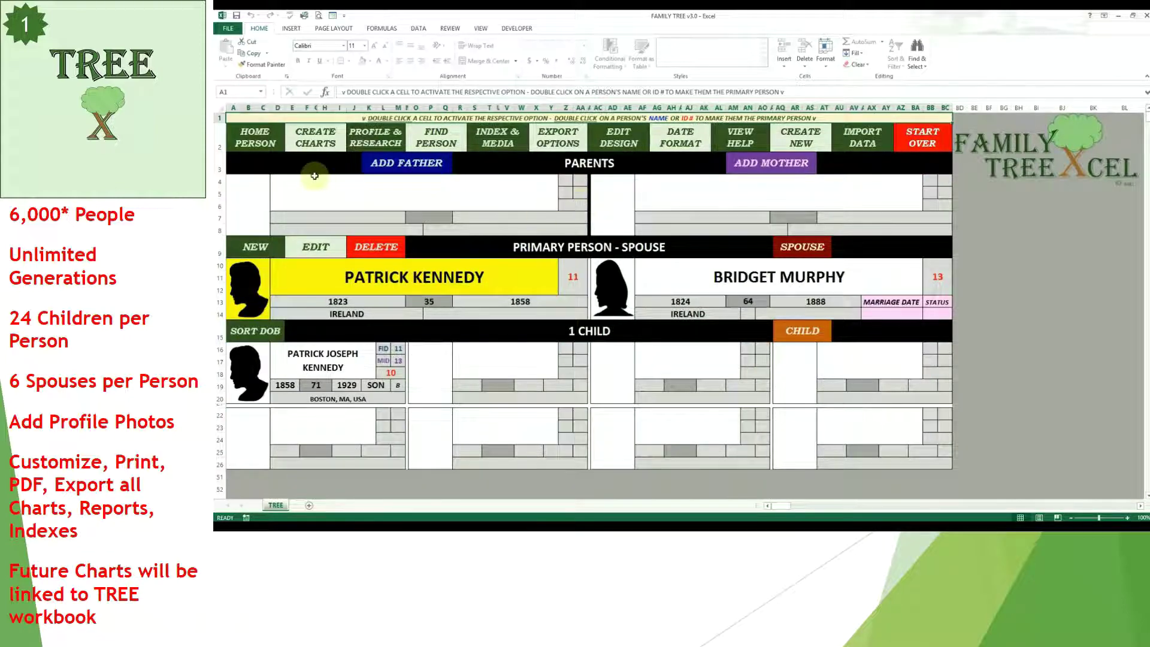
# Step: Generate the Kennedy direct-line ancestor chart and preview its index report
pyautogui.click(338, 140)
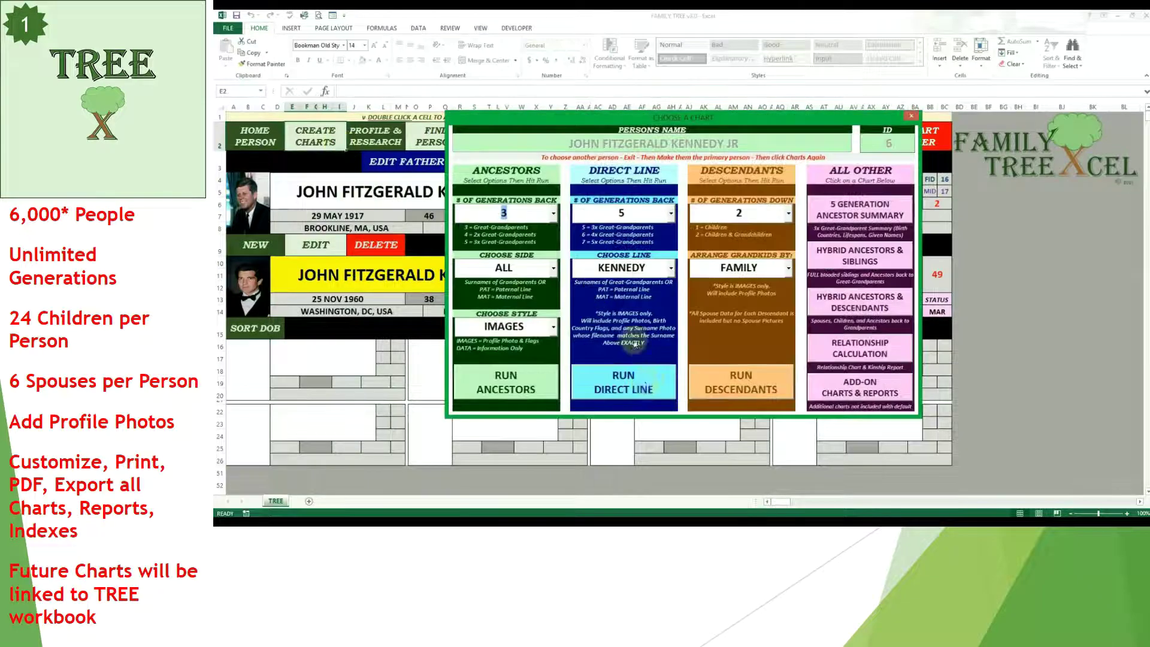
pyautogui.click(634, 391)
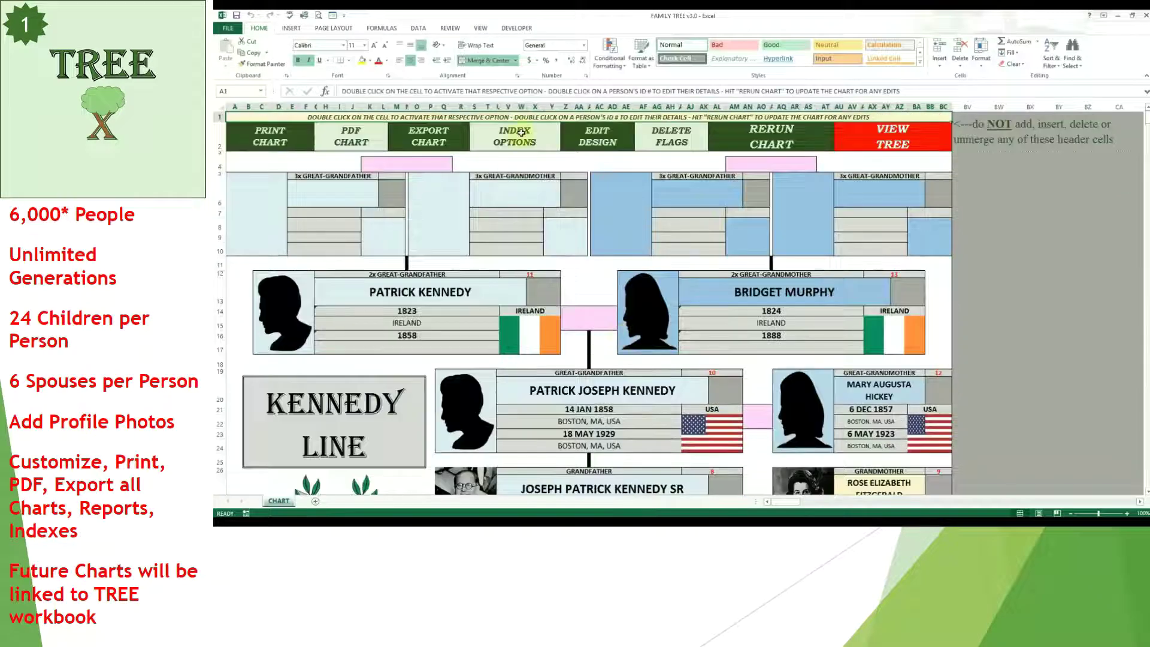
pyautogui.doubleClick(521, 132)
pyautogui.click(593, 220)
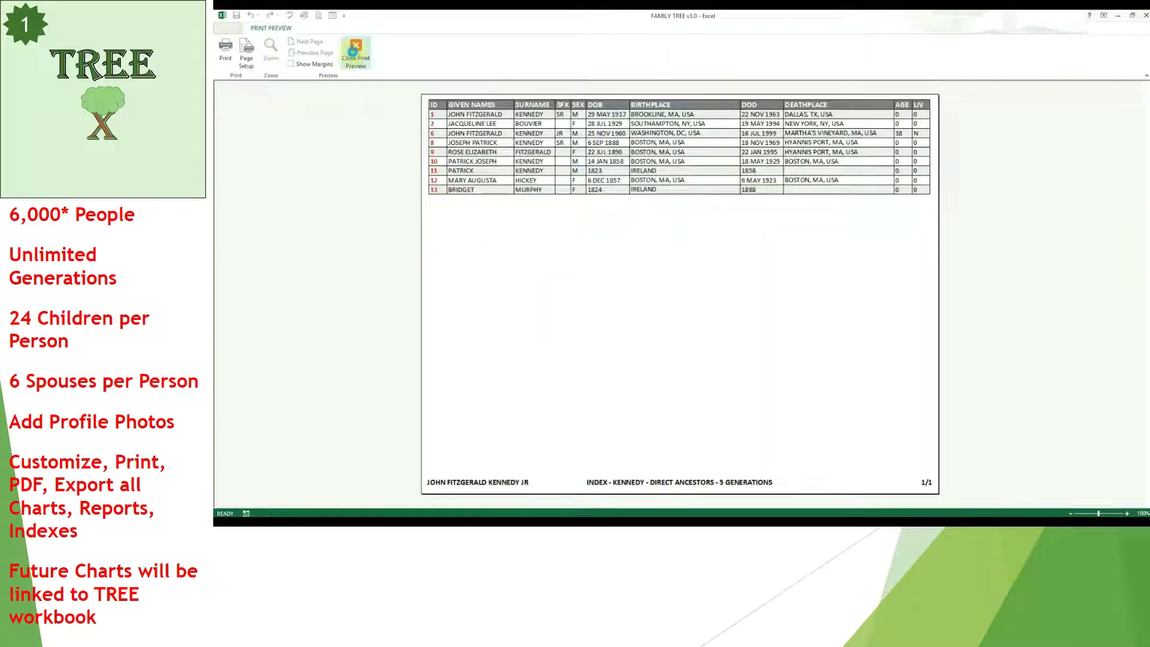
pyautogui.click(354, 49)
# Step: Preview the chart's print layout, then return to the tree and list add-on charts and reports
pyautogui.click(269, 135)
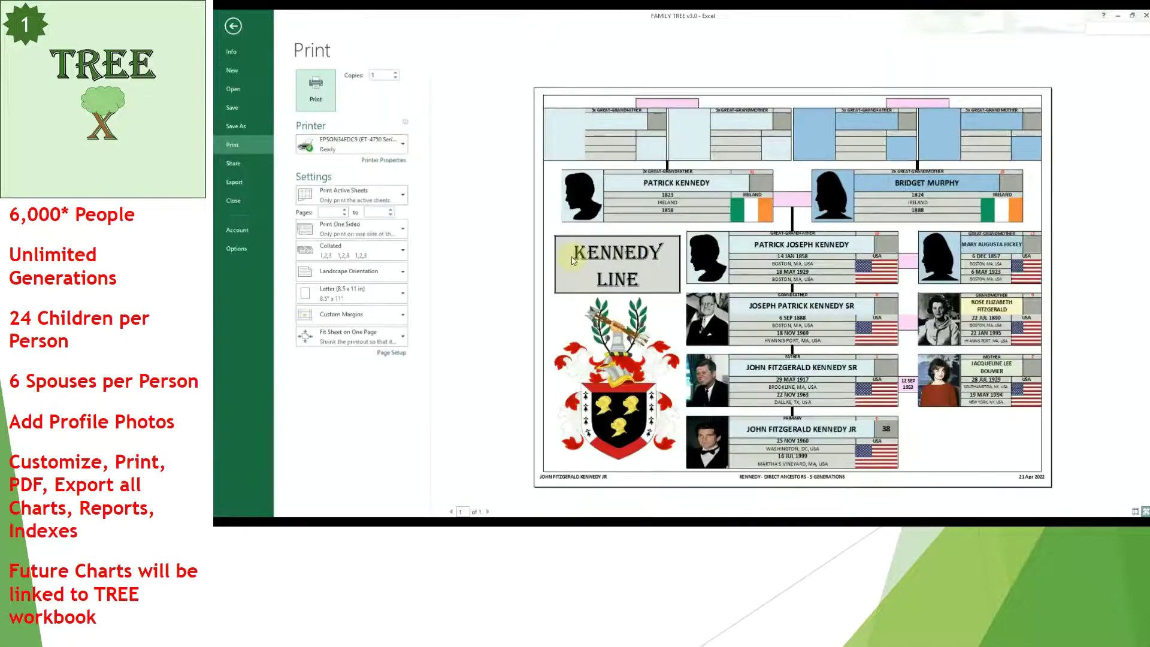
pyautogui.click(233, 25)
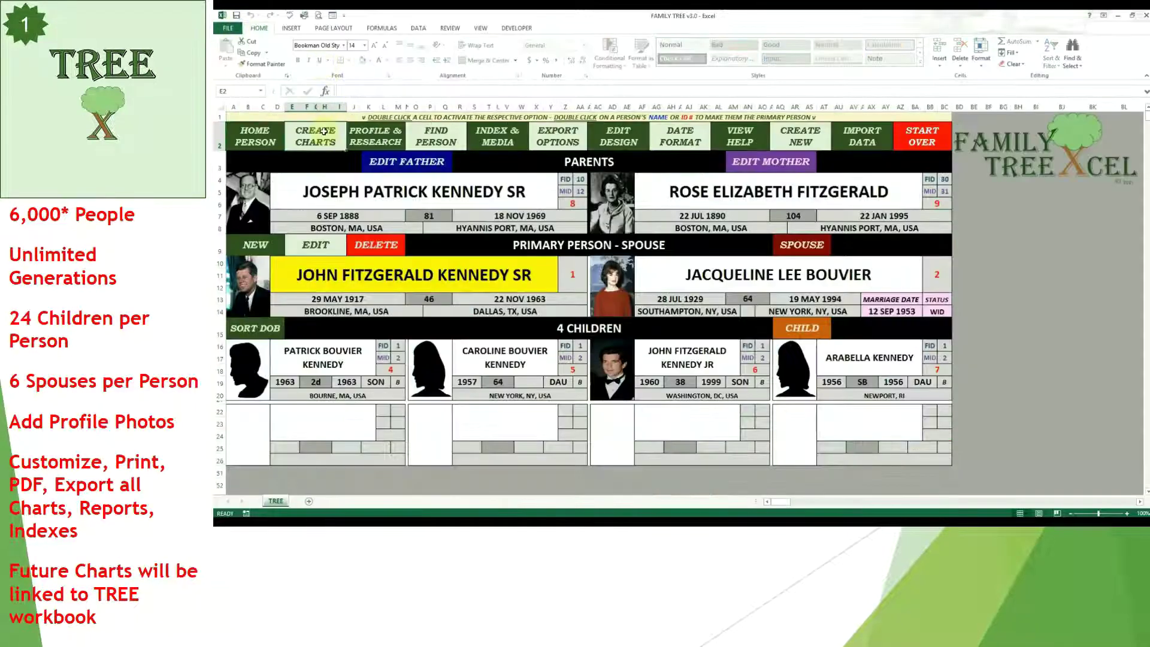
pyautogui.doubleClick(326, 133)
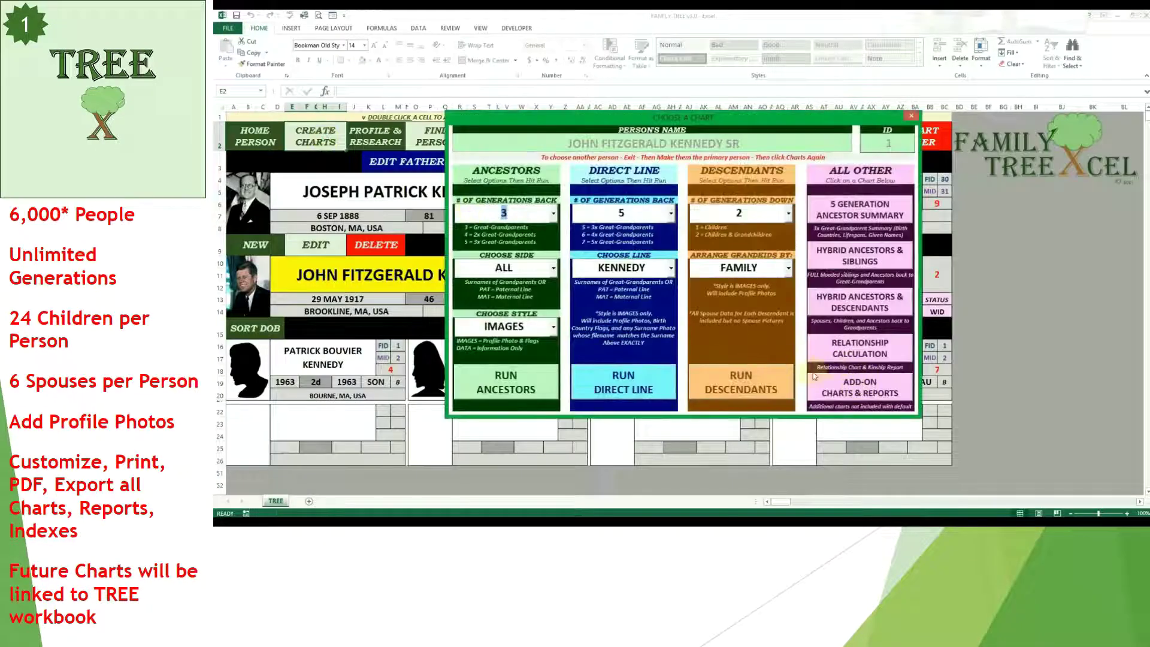
pyautogui.click(860, 388)
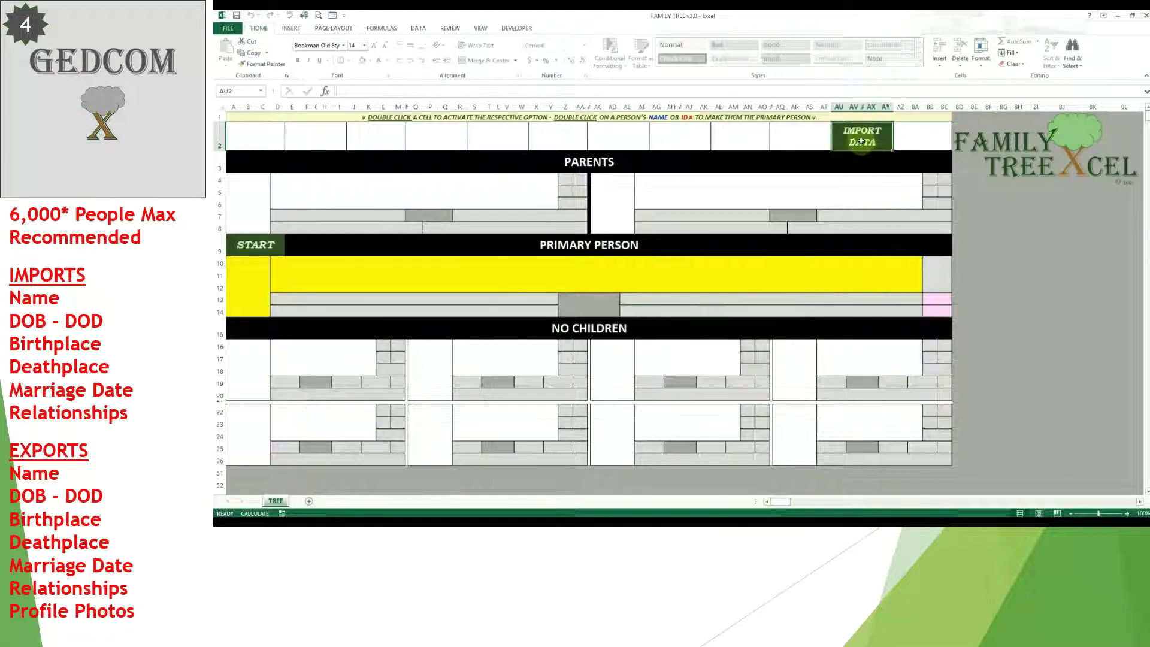
# Step: Import 70 Kennedy family members from a GEDCOM file into the empty tree
pyautogui.doubleClick(861, 141)
pyautogui.click(728, 250)
pyautogui.click(728, 386)
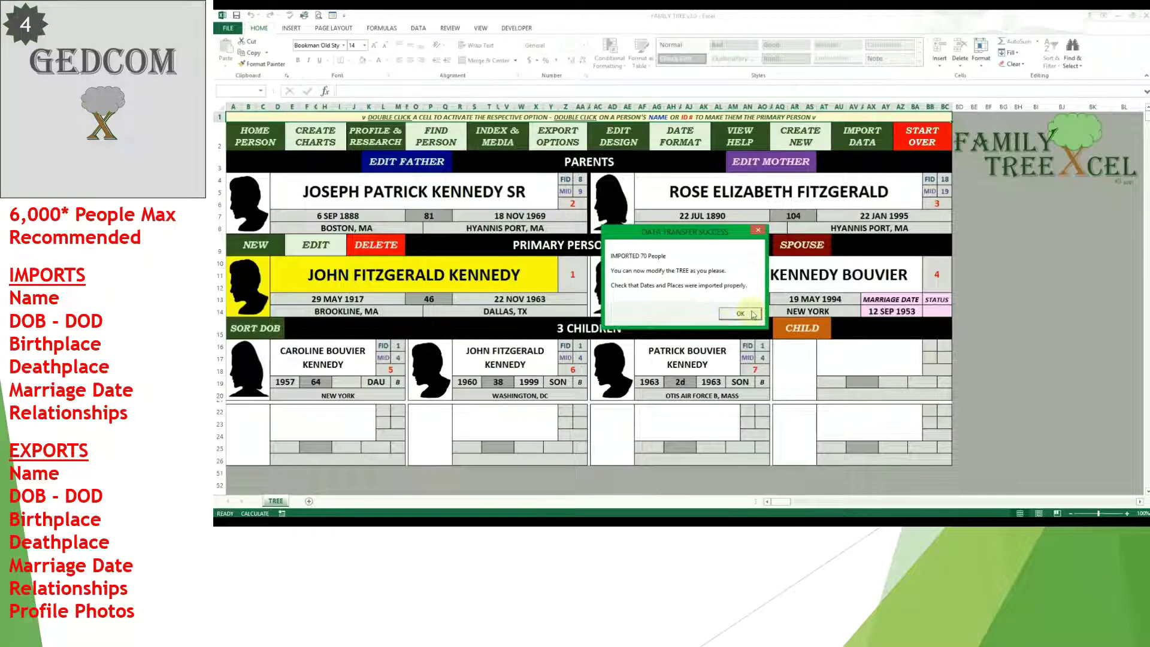
pyautogui.click(740, 314)
# Step: Export the tree as a GEDCOM file and dismiss the profile prompt
pyautogui.click(562, 138)
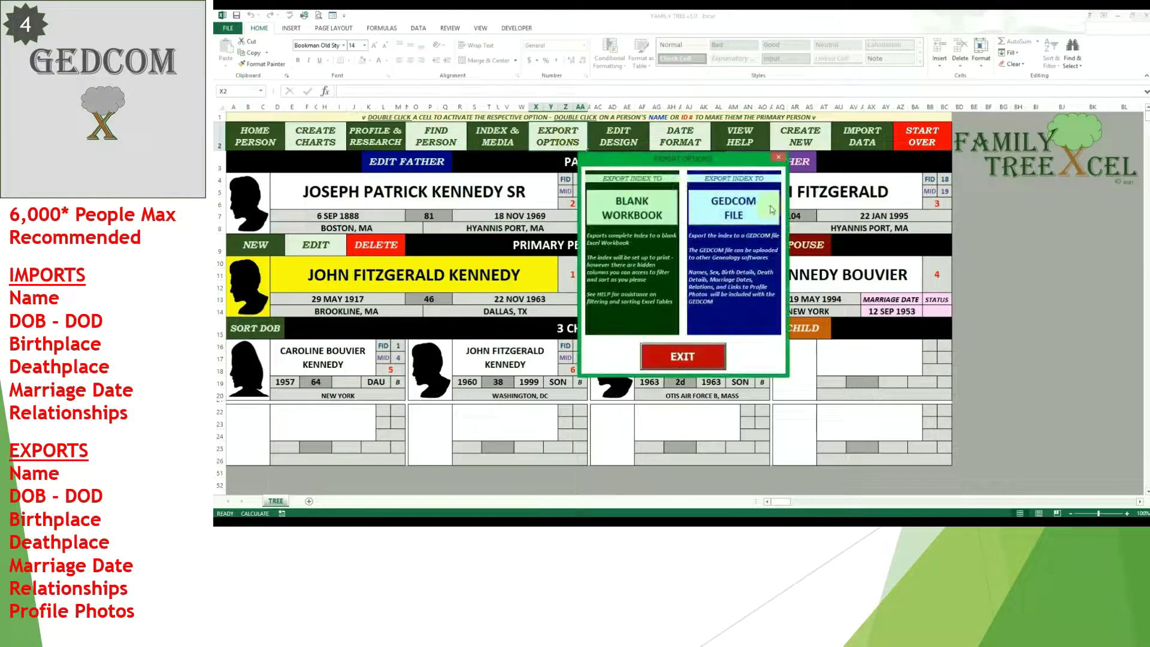
pyautogui.click(771, 208)
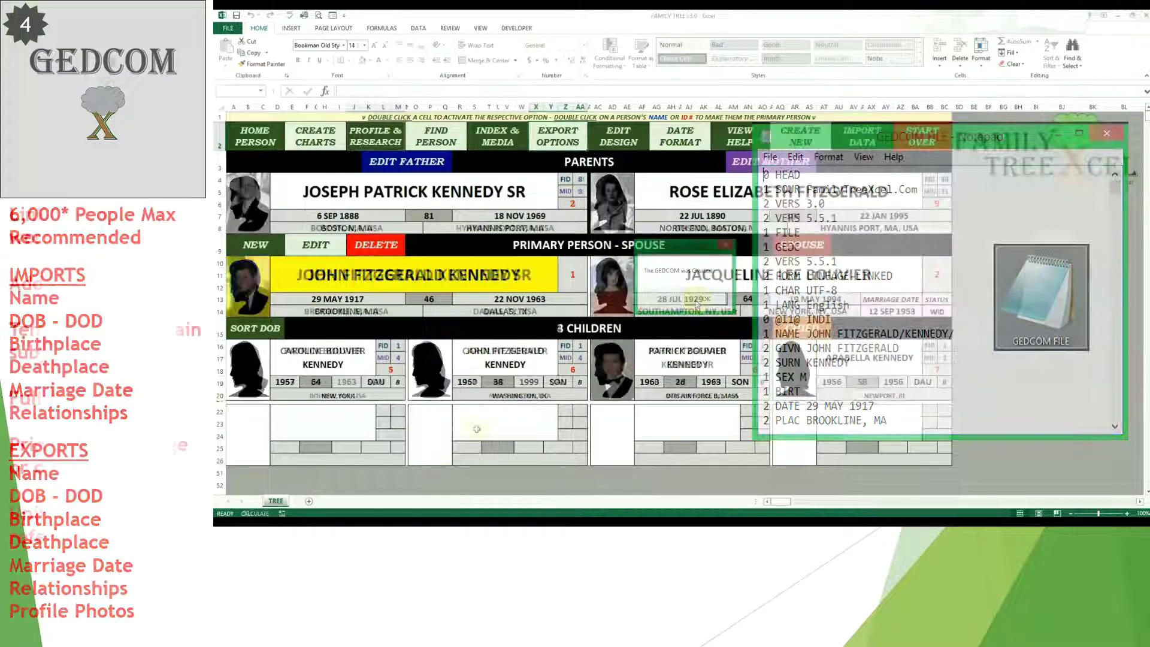
pyautogui.click(699, 306)
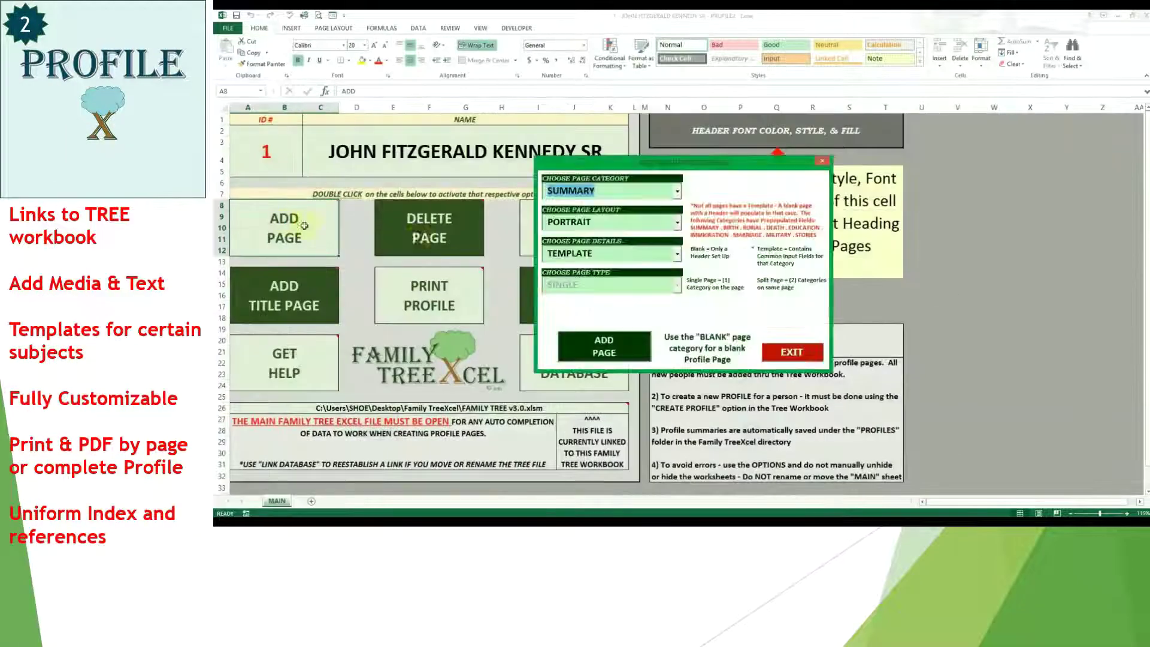
# Step: Add a Summary template page with text, then a single-page portrait-template Birth page
pyautogui.click(600, 350)
pyautogui.click(319, 361)
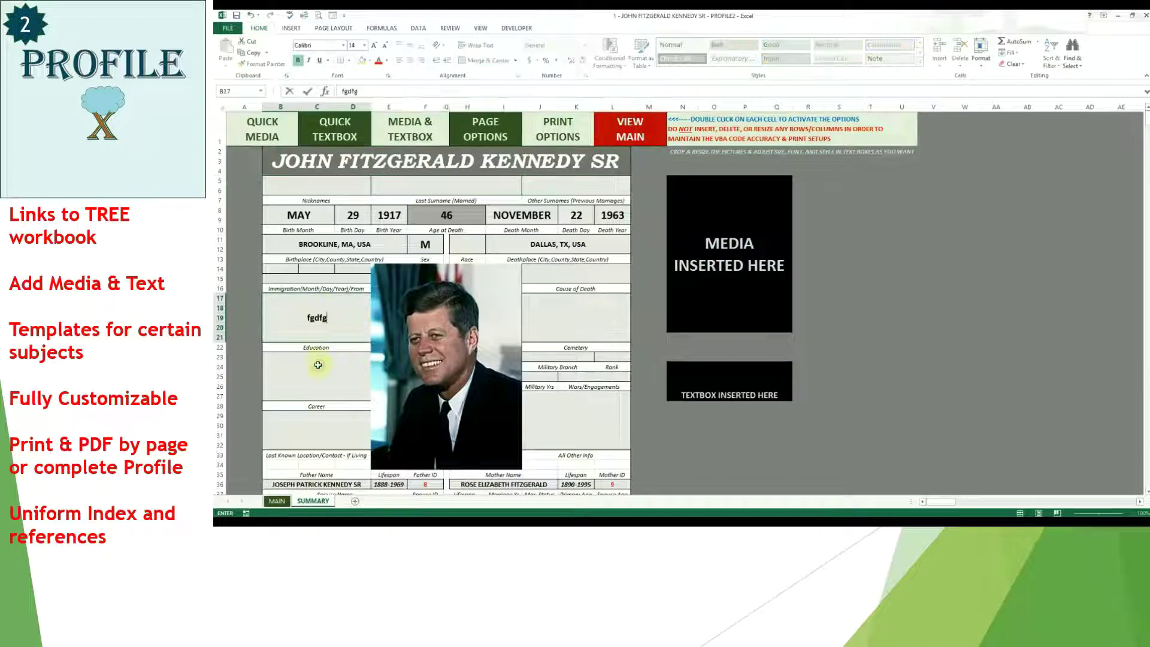
pyautogui.write('dgdfg')
pyautogui.scroll(-5, 368, 375)
pyautogui.scroll(-2, 385, 372)
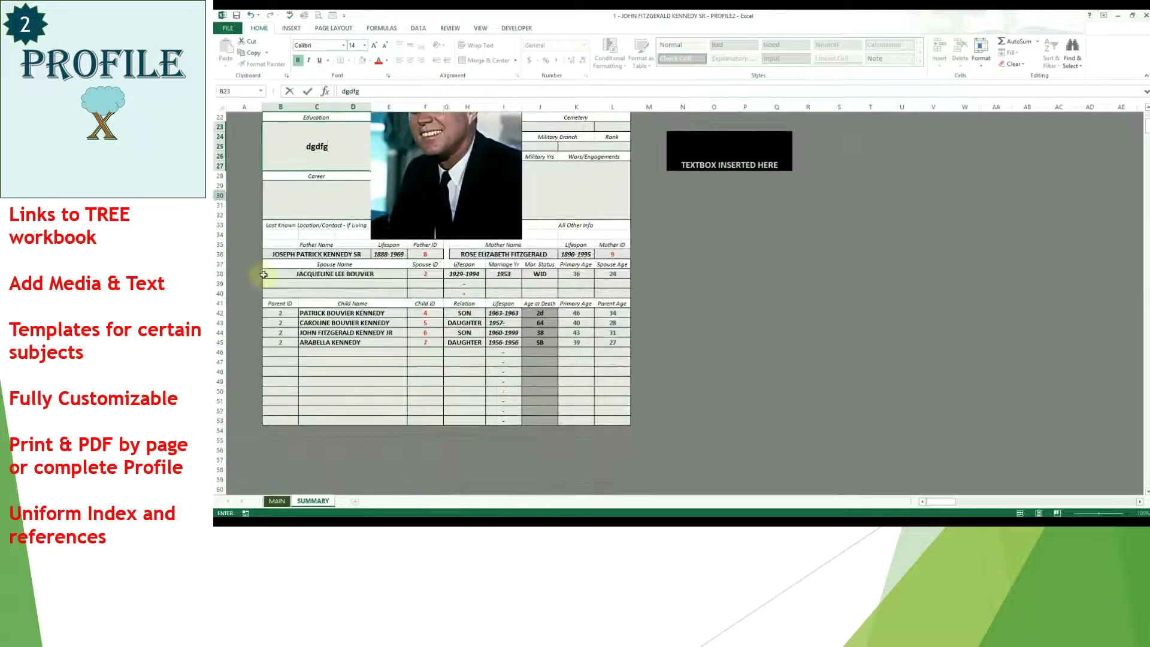
pyautogui.scroll(7, 519, 342)
pyautogui.doubleClick(471, 115)
pyautogui.click(618, 266)
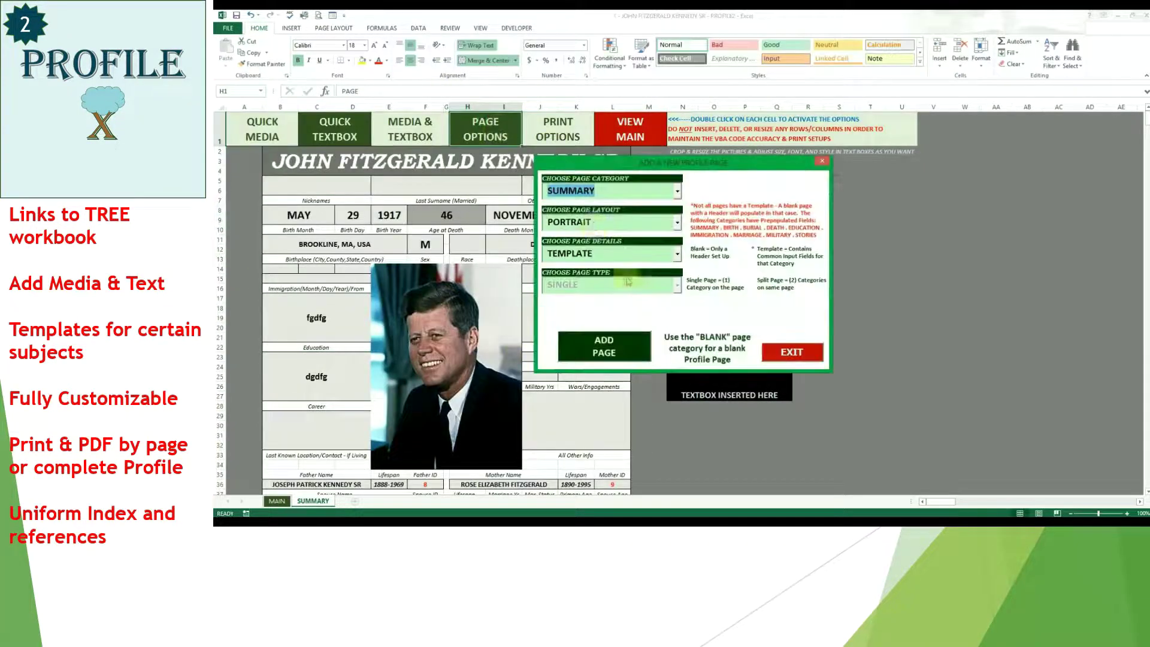
pyautogui.write('b')
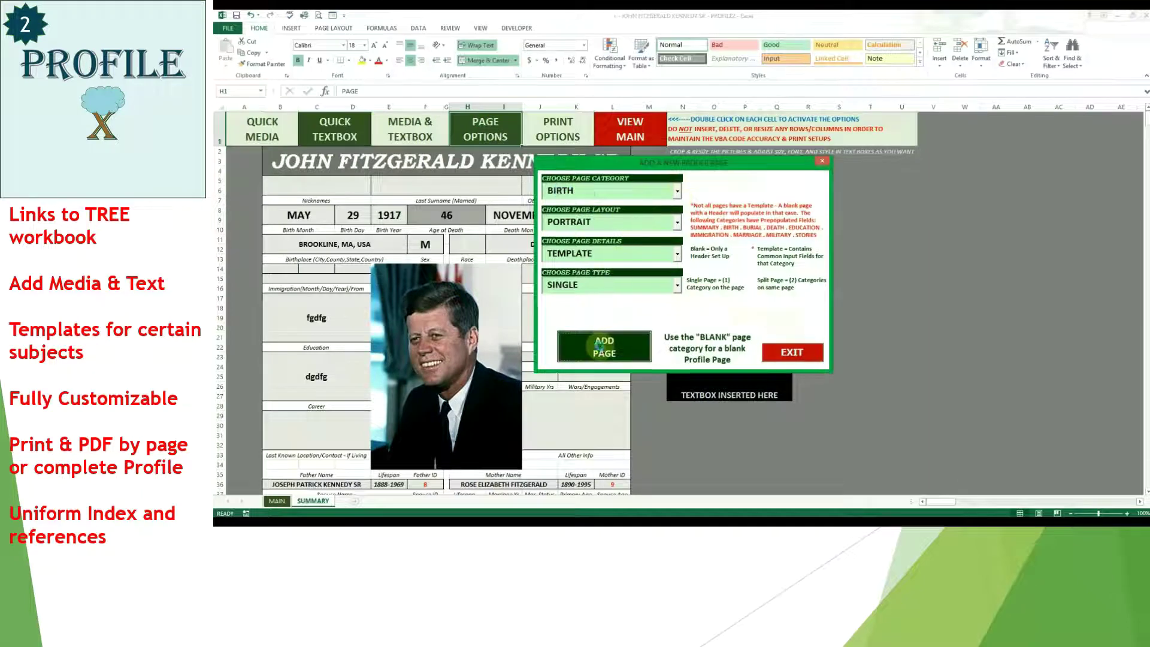
pyautogui.click(585, 347)
# Step: Insert the father's captioned photo below his name on the Birth page
pyautogui.doubleClick(409, 129)
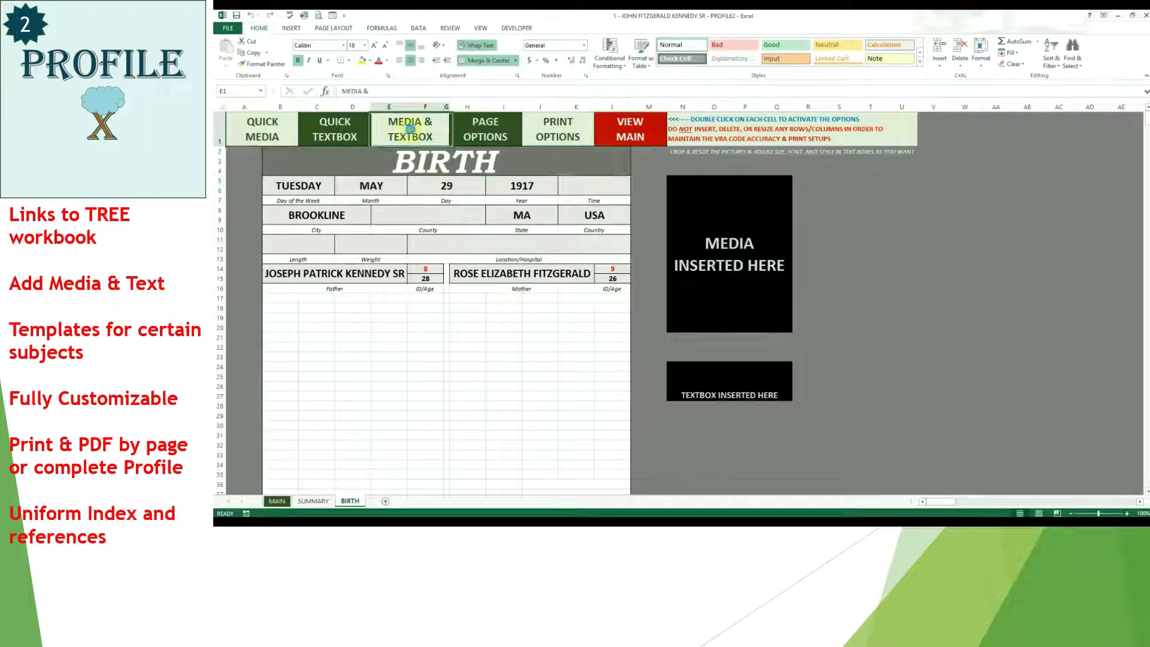
pyautogui.click(592, 149)
pyautogui.doubleClick(610, 174)
pyautogui.click(658, 382)
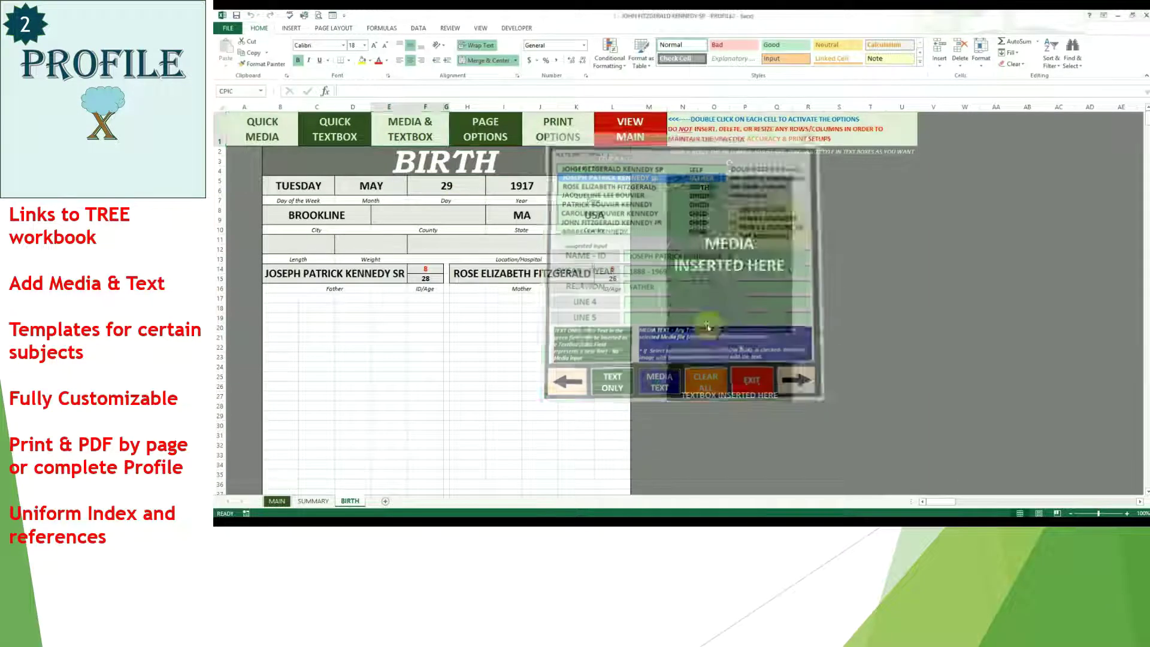
# Step: Insert the mother's captioned photo below her name, then return to the main sheet
pyautogui.click(591, 149)
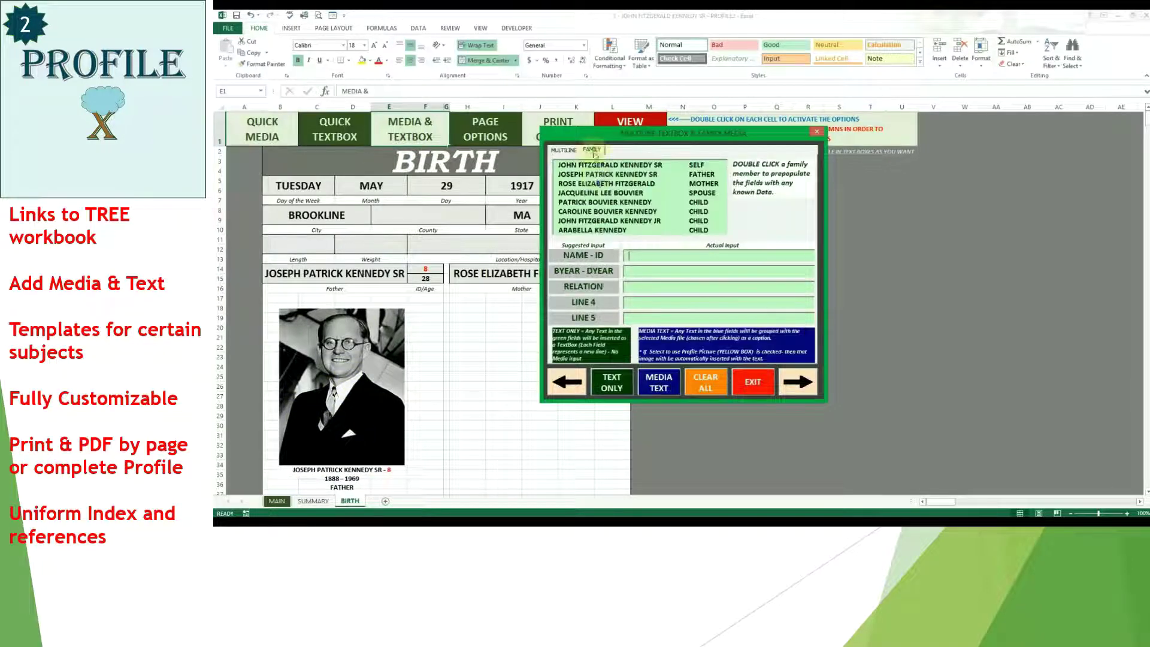
pyautogui.doubleClick(611, 183)
pyautogui.click(658, 381)
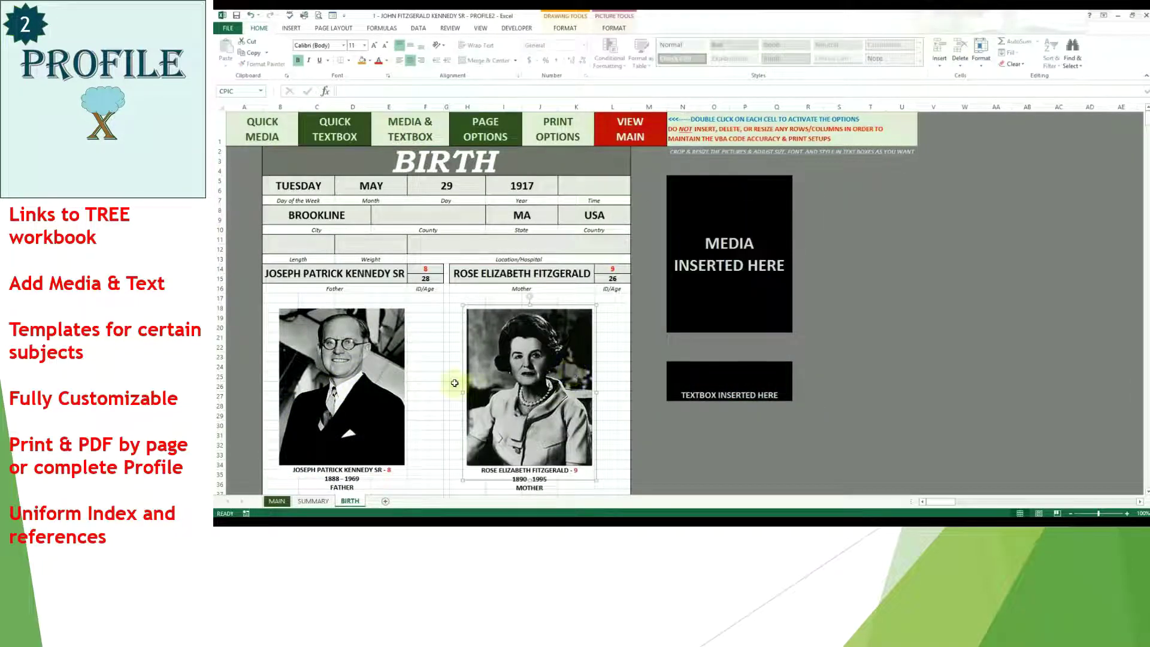
pyautogui.click(453, 384)
pyautogui.doubleClick(638, 133)
pyautogui.doubleClick(449, 297)
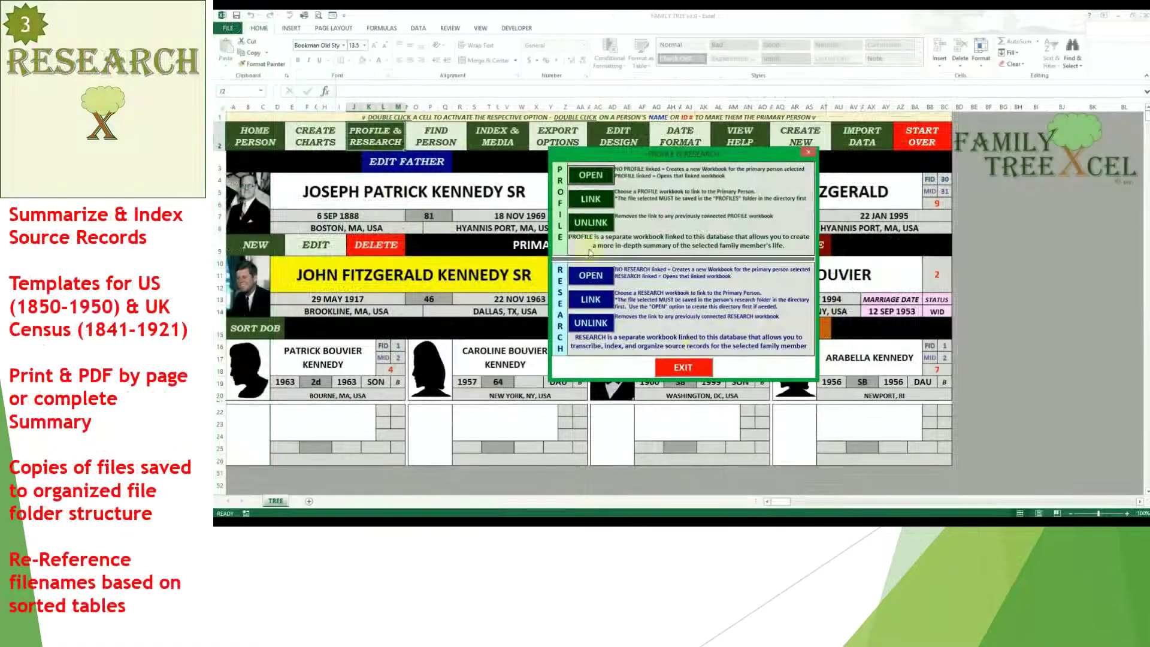
# Step: Create a new research workbook and save the death certificate record with place and cause
pyautogui.click(708, 306)
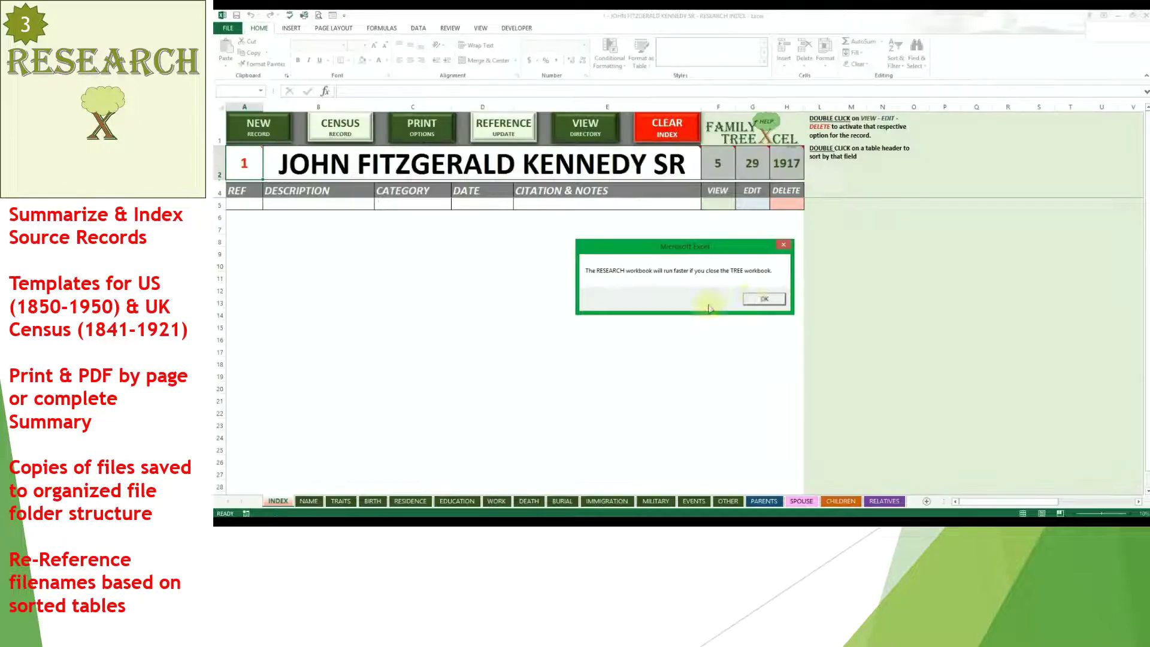
pyautogui.click(751, 297)
pyautogui.write('morial Hospital')
pyautogui.press('Return')
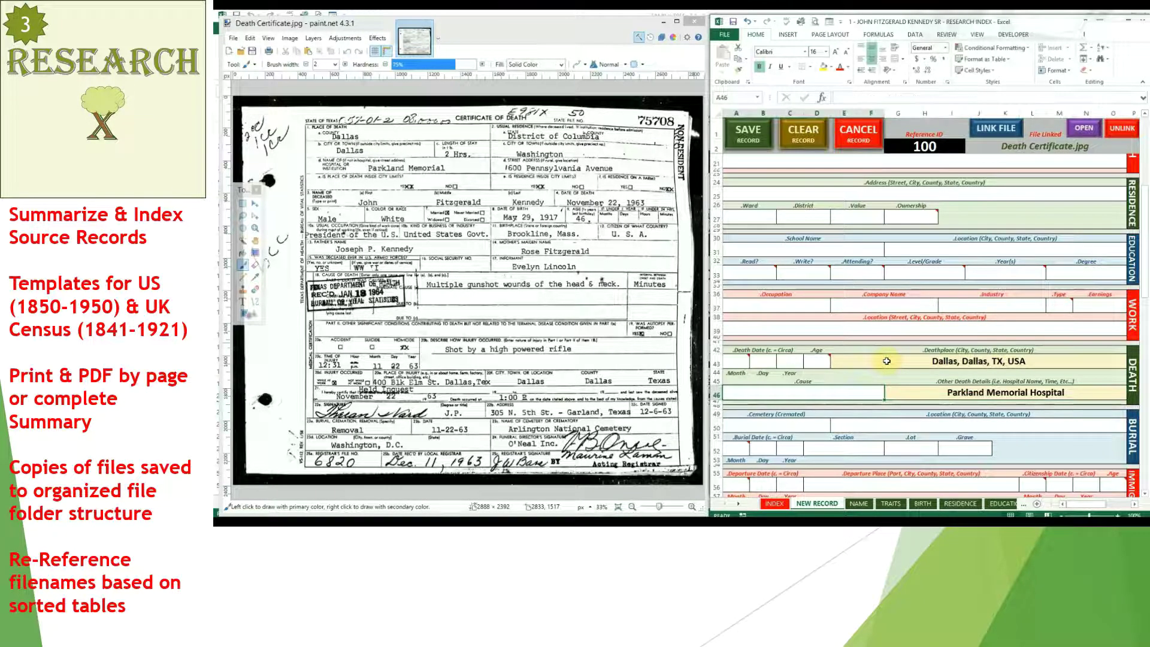
pyautogui.write('M')
pyautogui.write('shot Wounds')
pyautogui.press('Return')
pyautogui.click(765, 171)
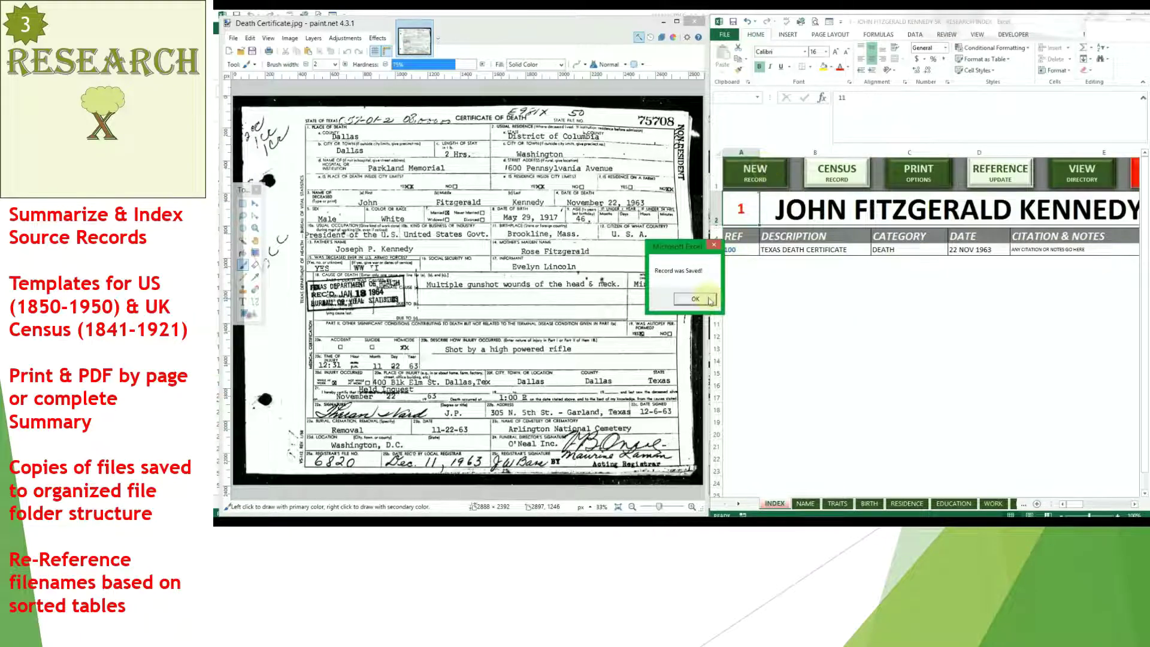
pyautogui.click(708, 299)
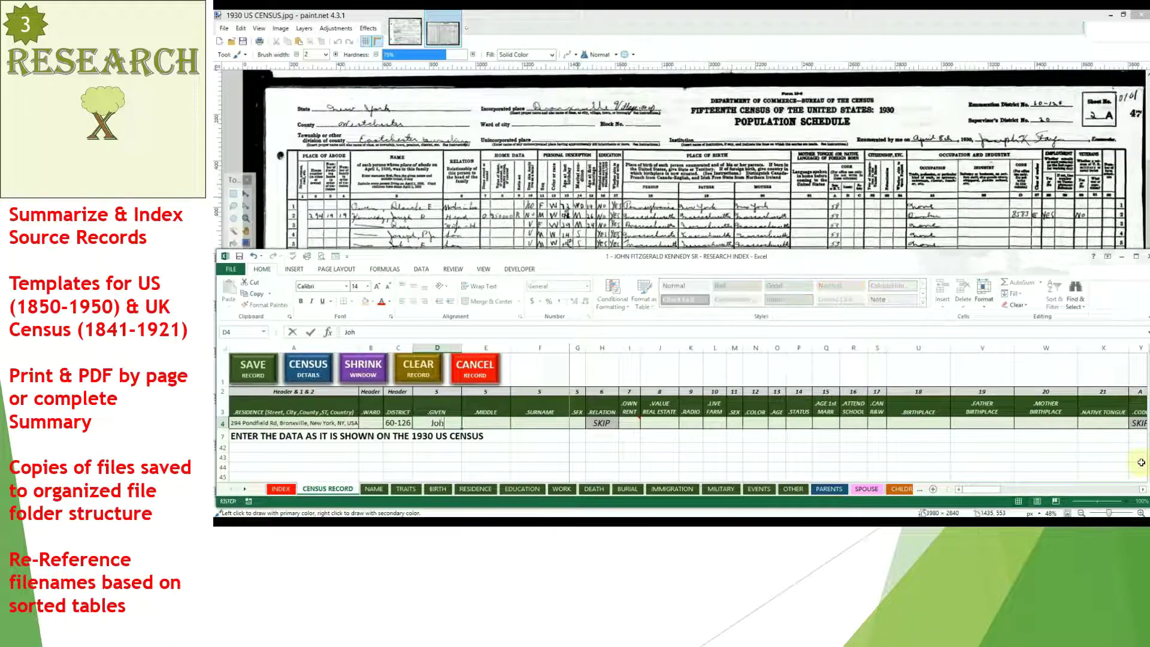
pyautogui.write('n\tf\tkennedy')
# Step: Fill in the 1930 census record fields and browse the category sheets
pyautogui.press('Tab')
pyautogui.write('m')
pyautogui.press('Tab')
pyautogui.write('w')
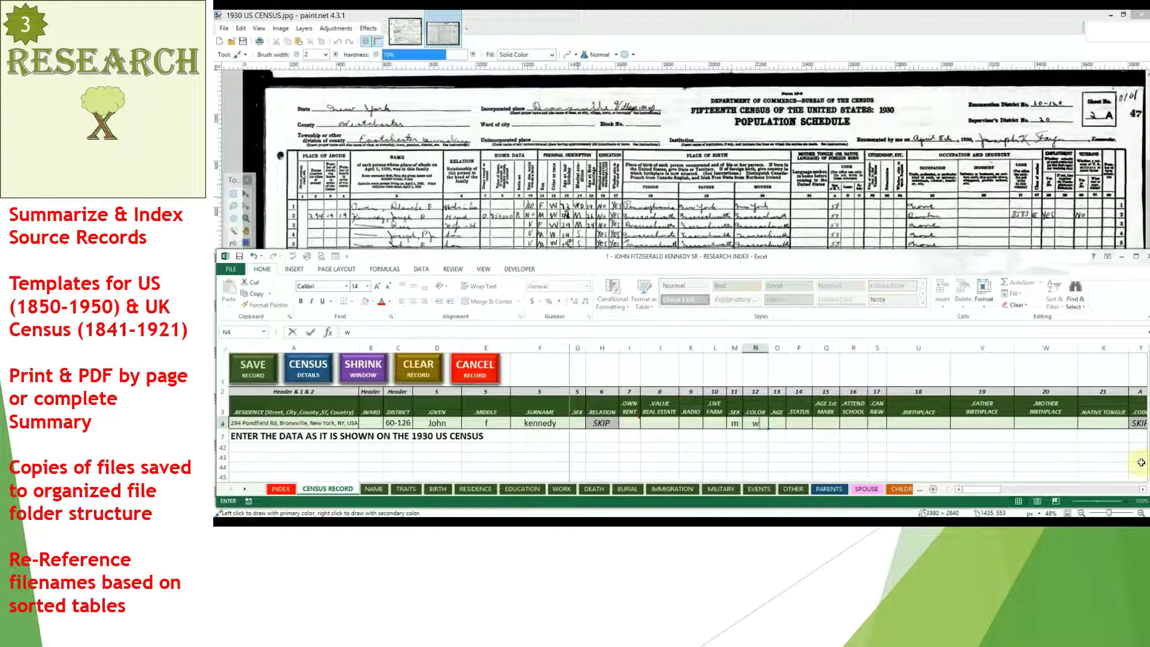
pyautogui.write('\t12\ts')
pyautogui.press('Tab')
pyautogui.press('Tab')
pyautogui.write('yes\tyes\tMA\tMA')
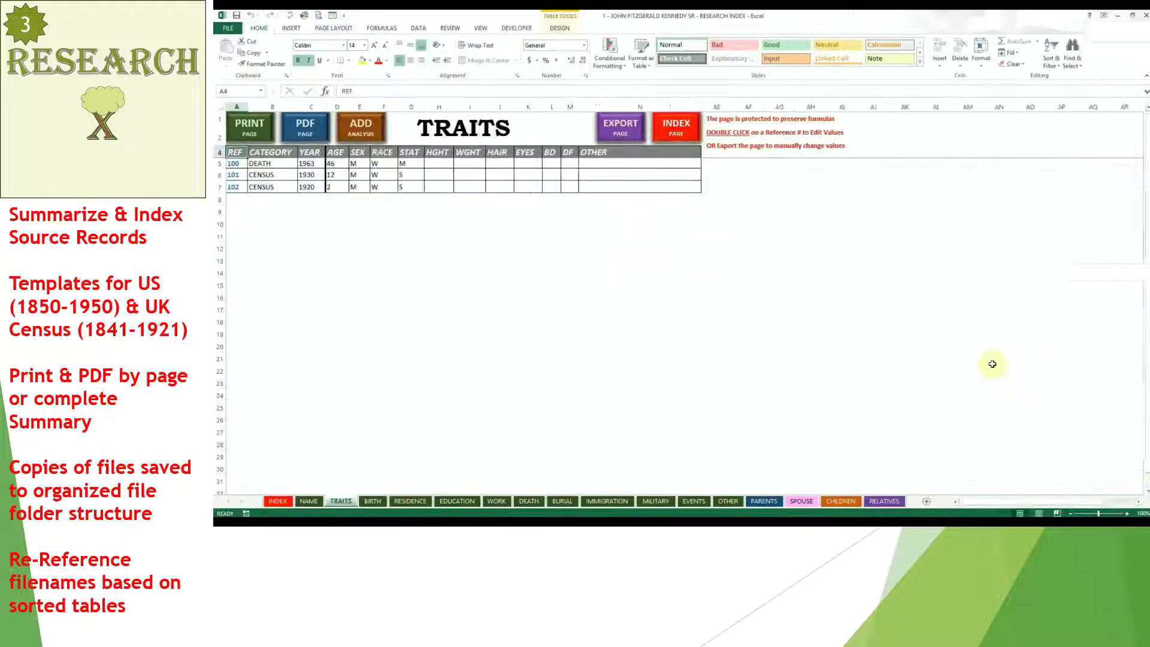
pyautogui.hotkey('ctrl', 'pagedown')
pyautogui.hotkey('ctrl', 'pagedown')
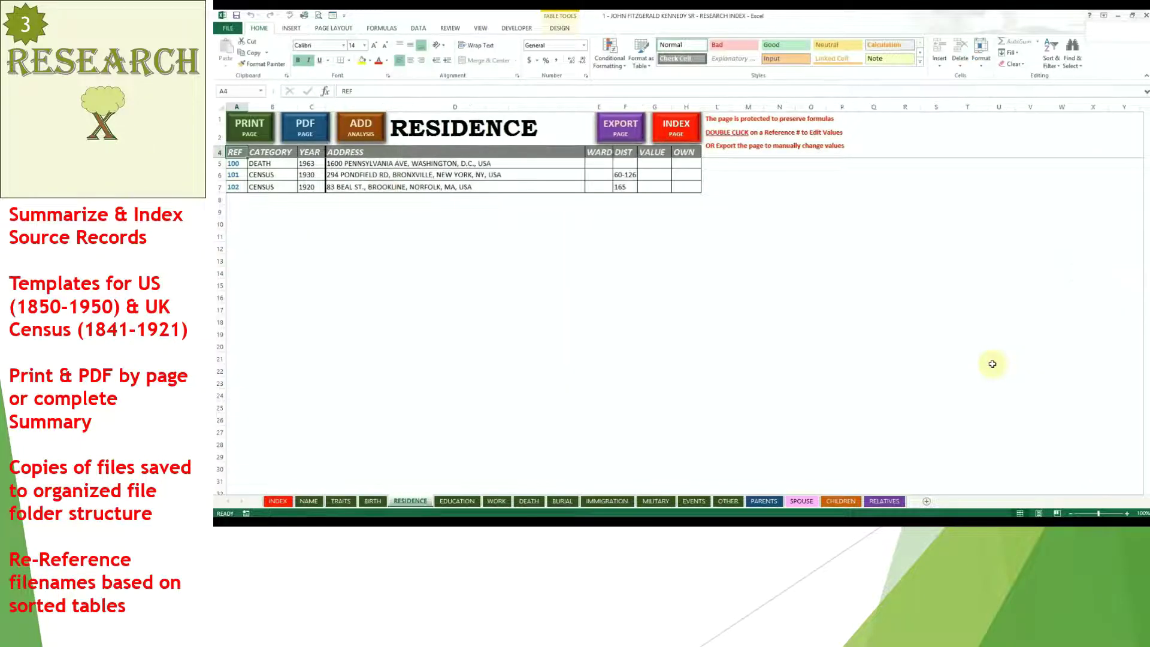
pyautogui.hotkey('ctrl', 'pagedown')
pyautogui.hotkey('ctrl', 'pagedown')
pyautogui.hotkey('ctrl', 'pagedown')
pyautogui.hotkey('ctrl', 'pagedown')
pyautogui.hotkey('ctrl', 'pagedown')
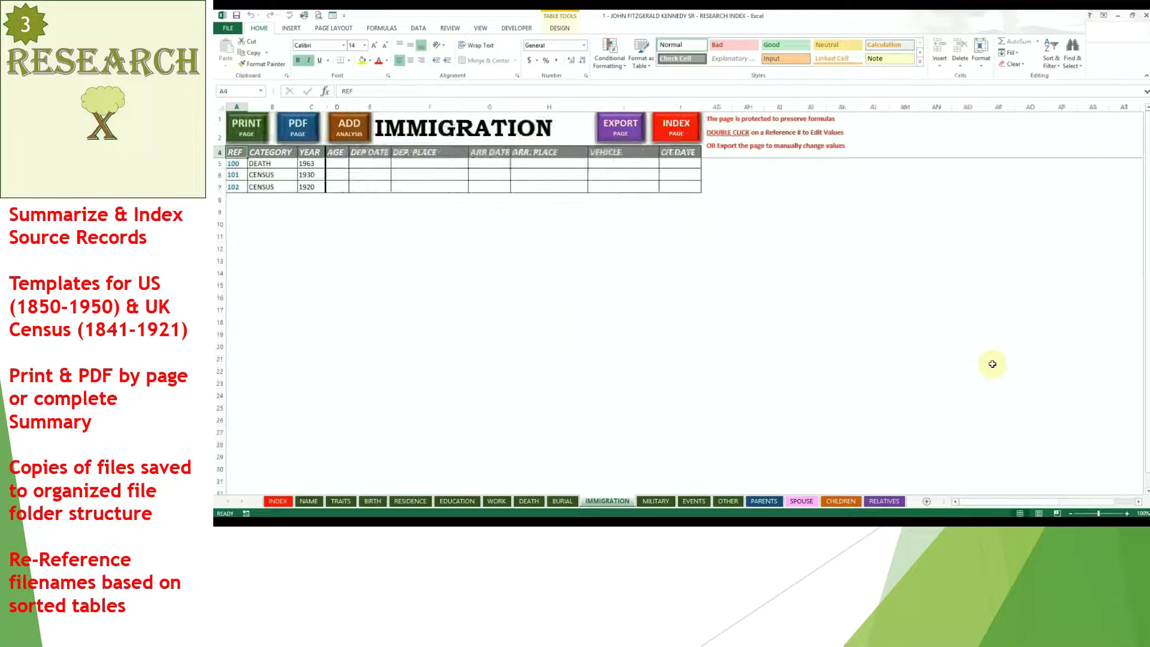
pyautogui.hotkey('ctrl', 'pagedown')
pyautogui.hotkey('ctrl', 'pagedown')
pyautogui.hotkey('ctrl', 'pagedown')
pyautogui.hotkey('ctrl', 'pagedown')
pyautogui.hotkey('ctrl', 'pagedown')
pyautogui.hotkey('ctrl', 'pagedown')
pyautogui.hotkey('ctrl', 'pagedown')
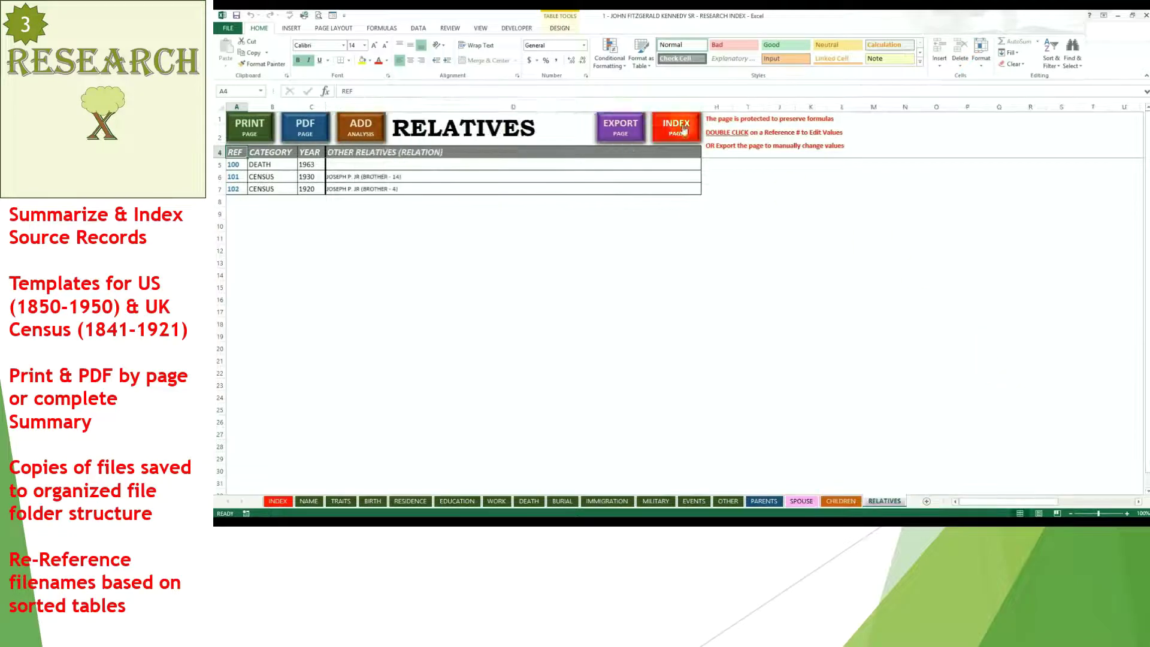
# Step: Sort the research index by date and start re-referencing the records
pyautogui.click(675, 128)
pyautogui.doubleClick(465, 189)
pyautogui.click(503, 127)
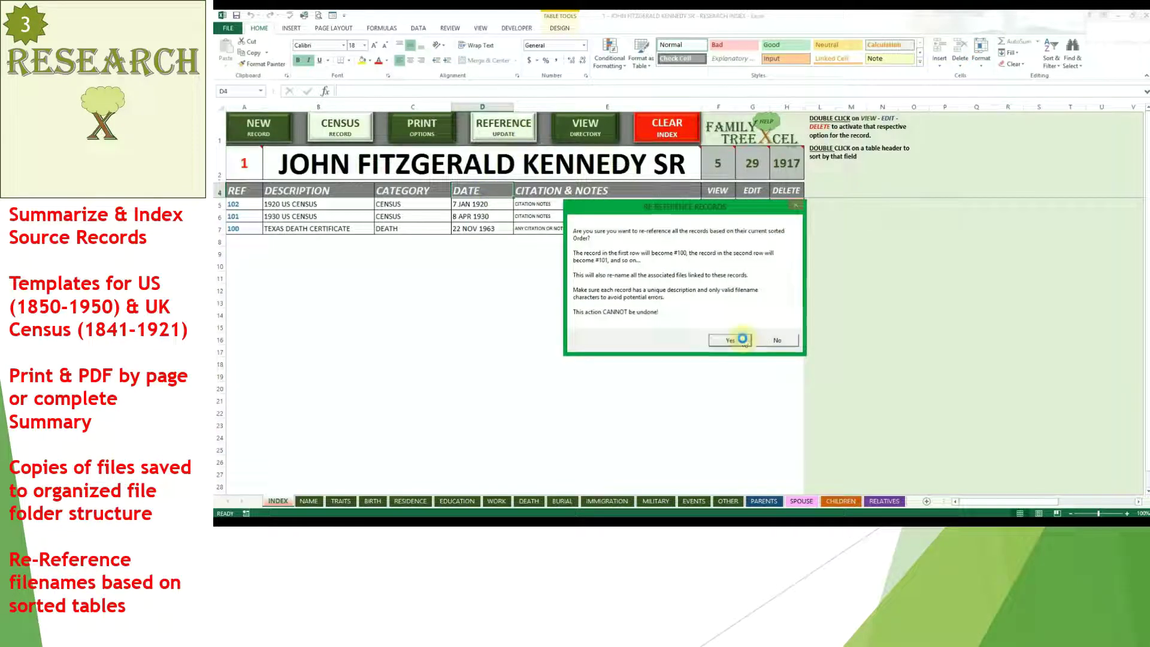
# Step: Confirm re-referencing in date order, then print all research pages containing data
pyautogui.click(730, 340)
pyautogui.click(737, 298)
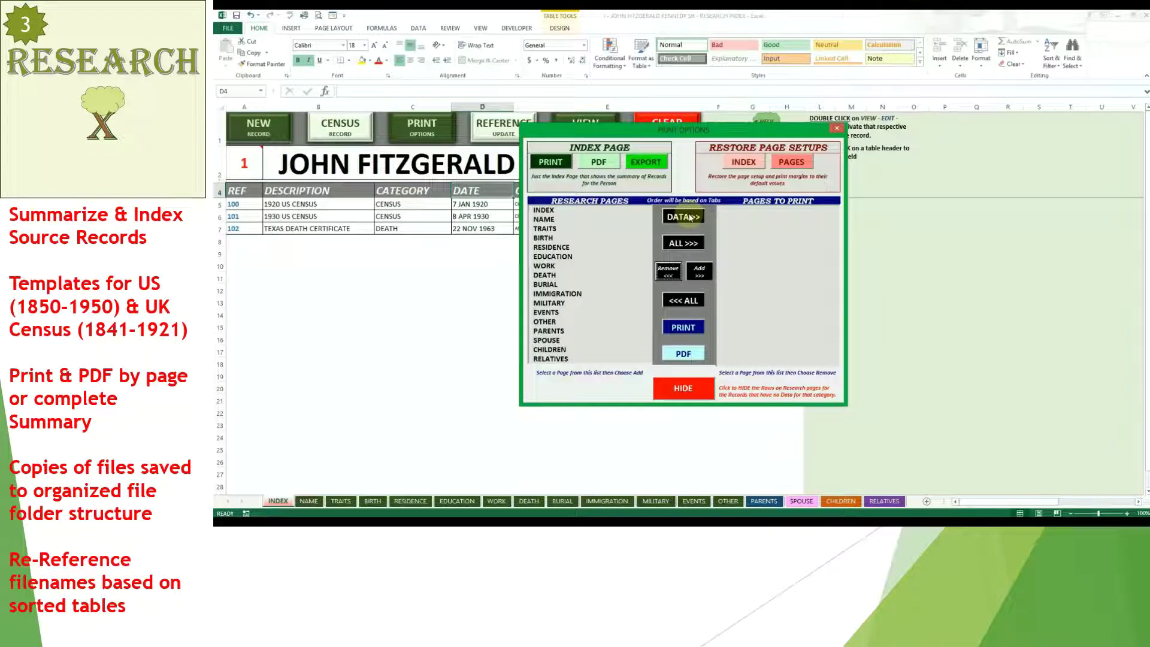
pyautogui.click(688, 218)
pyautogui.click(686, 330)
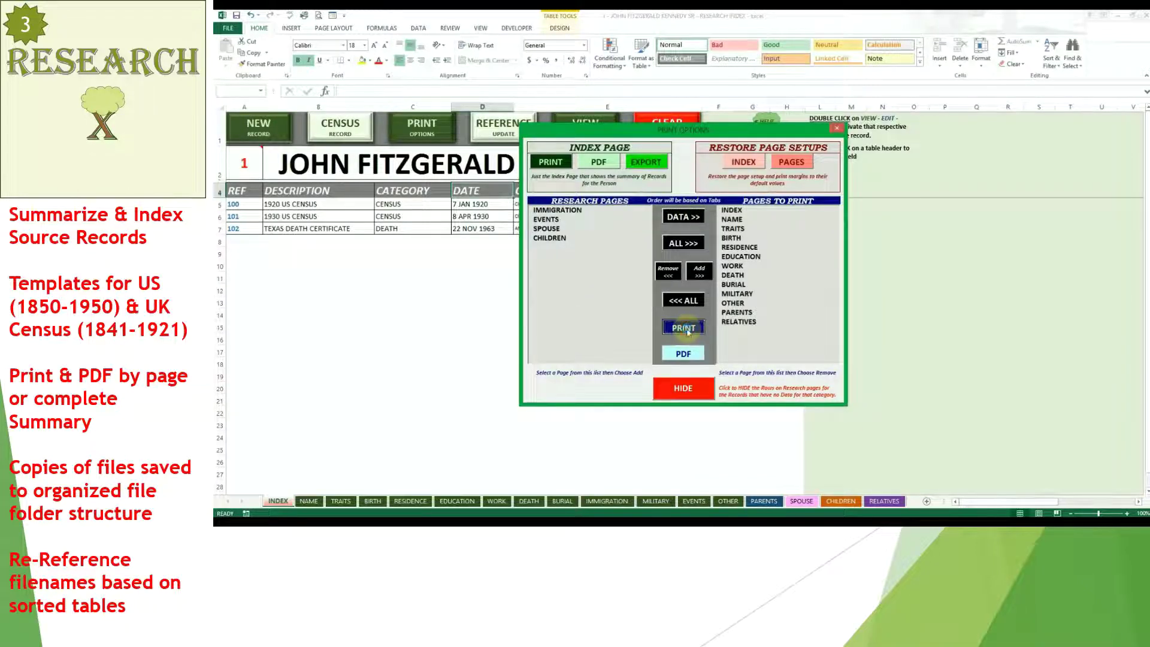